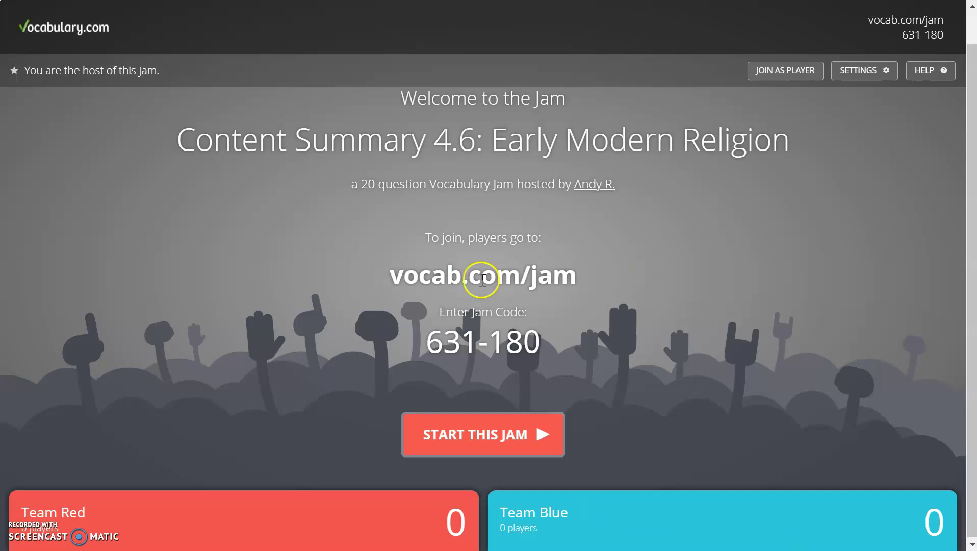
- Highlight the Jam's title, its join address and the Jam Code on the host's welcome page
mouse_move(392, 275)
left_mouse_down()
mouse_move(556, 337)
mouse_move(397, 278)
left_mouse_up()
left_click(557, 334)
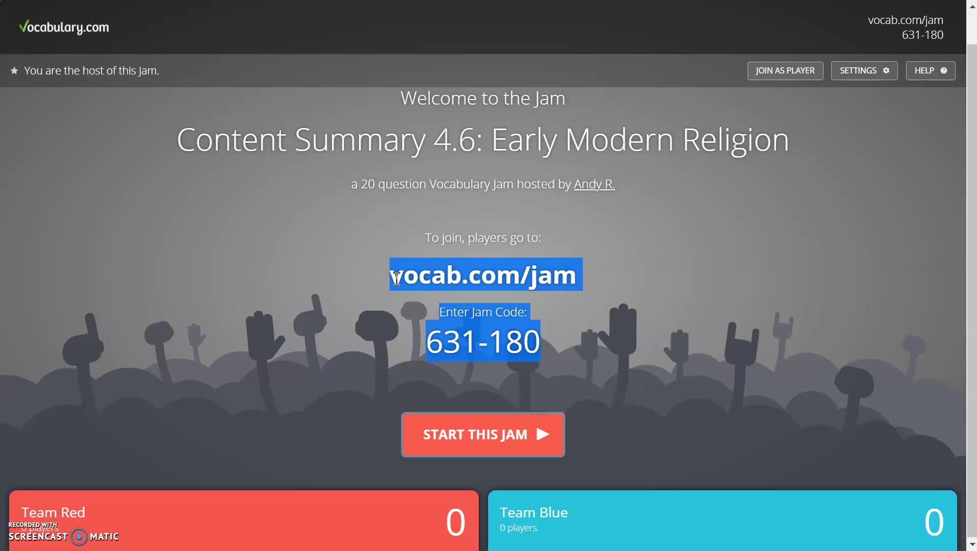
left_click_drag(181, 146, 800, 153)
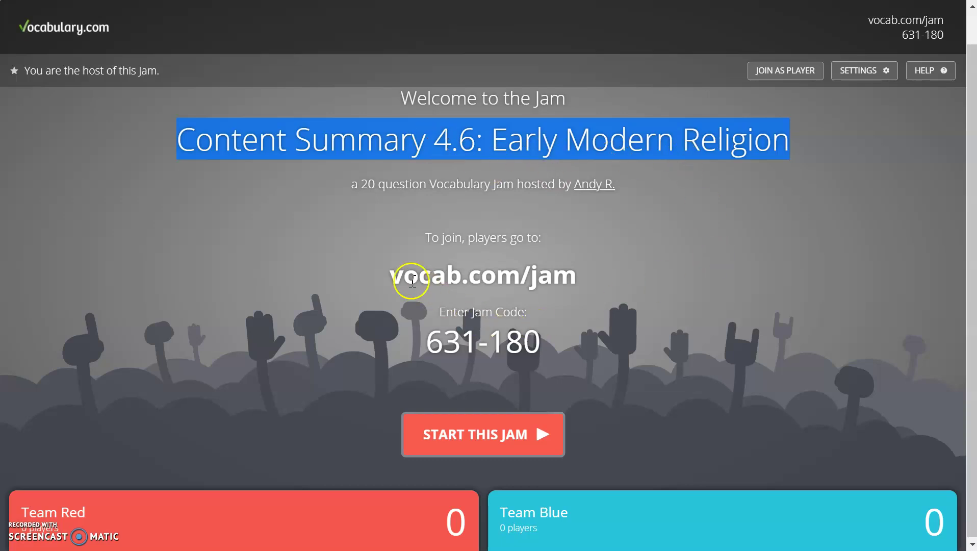
left_click_drag(392, 275, 545, 329)
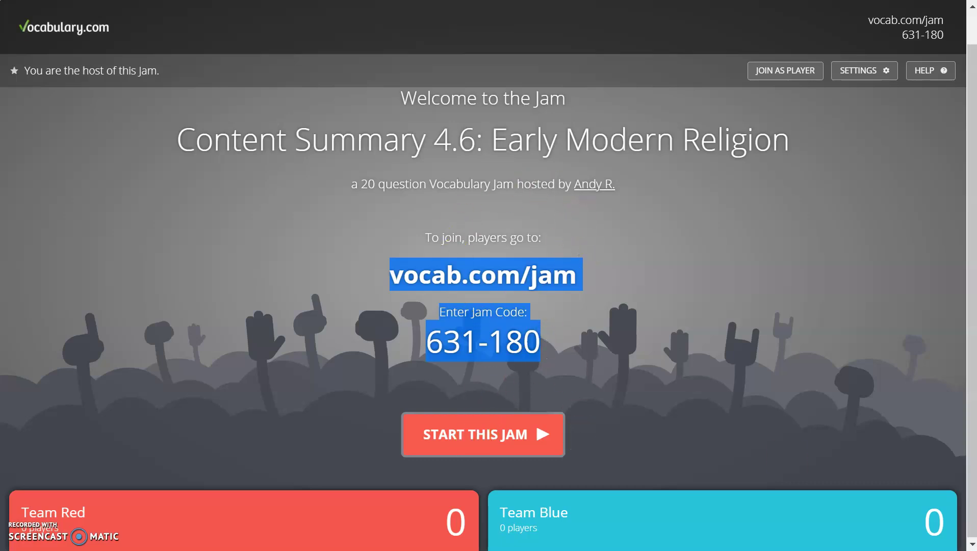
scroll(967, 489, "down", 1)
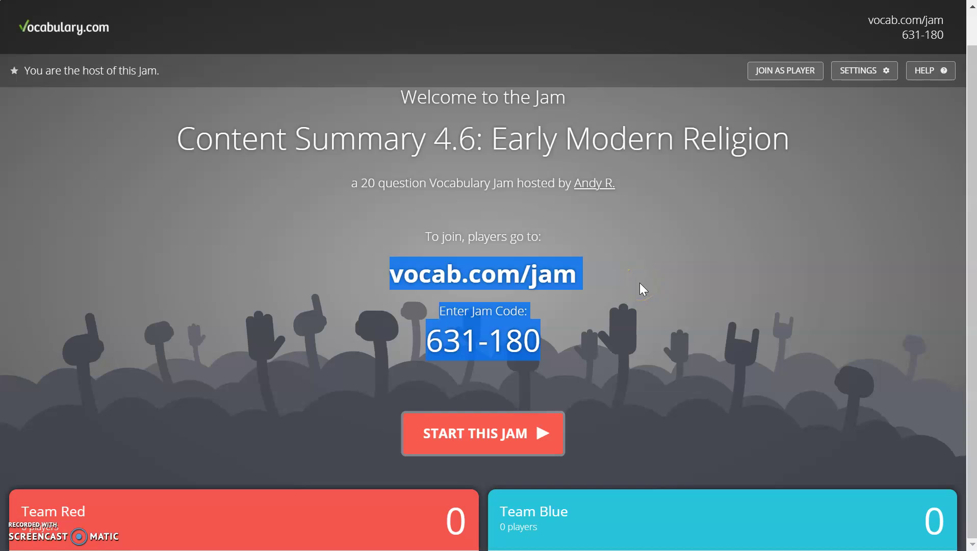
- Switch to the 4th Block World History meeting in Microsoft Teams and show its participant list
key("super+Tab")
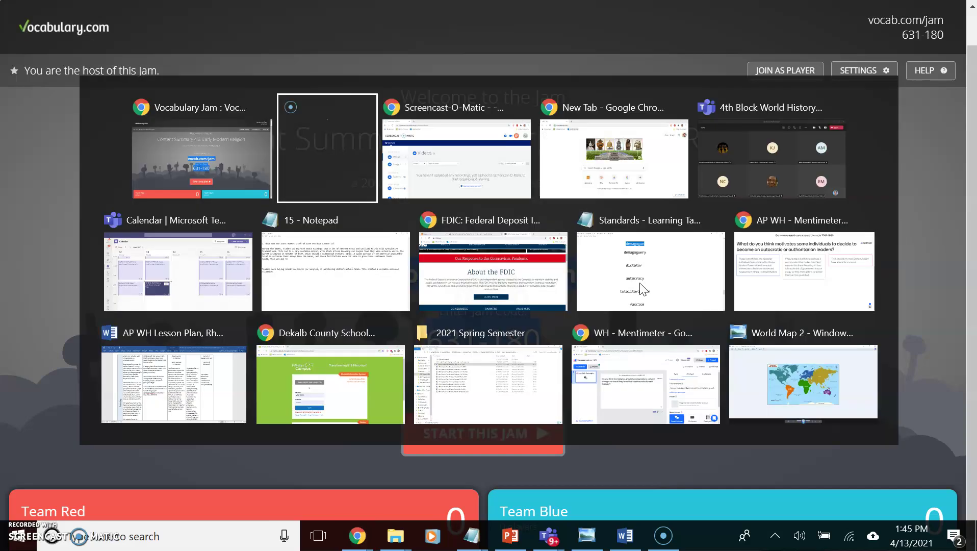
key("Right")
key("Right")
key("Right")
key("Return")
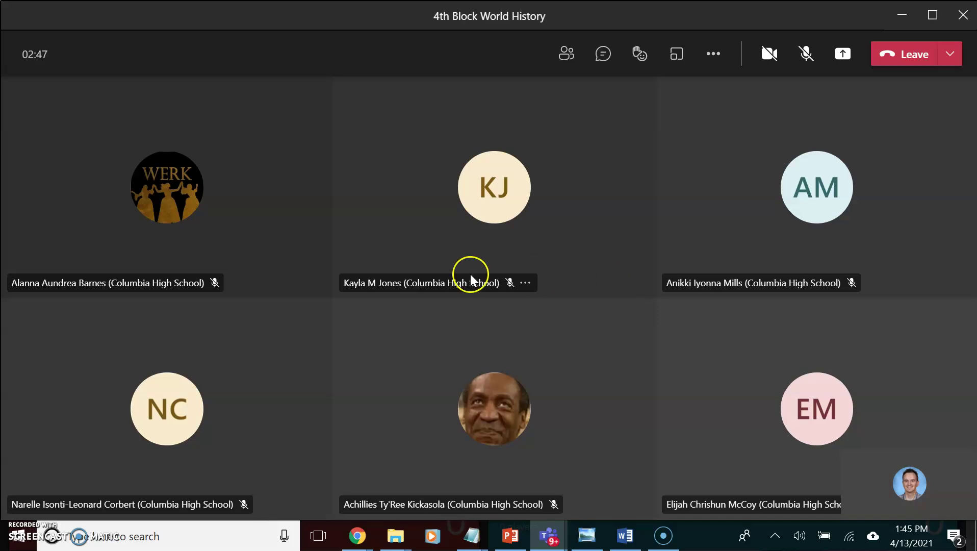
left_click(566, 53)
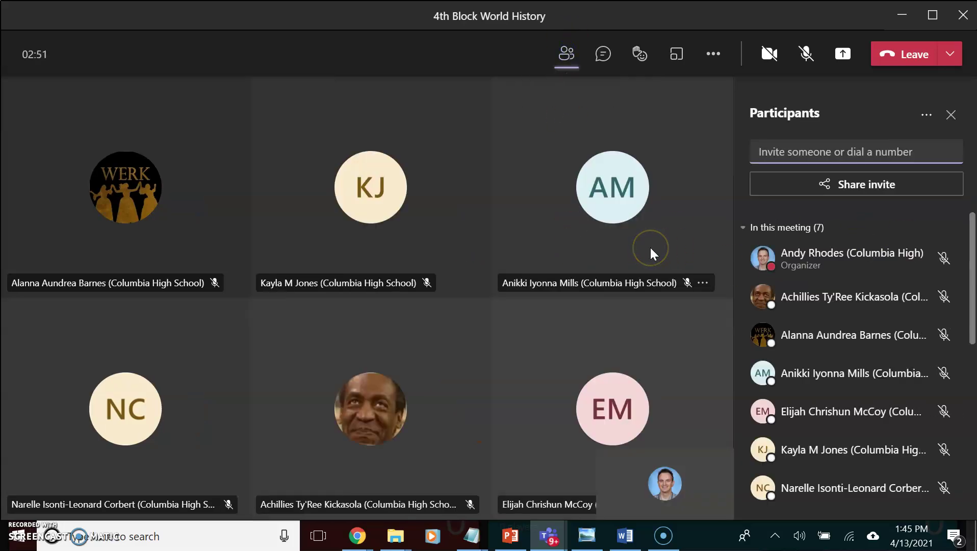
left_click(751, 152)
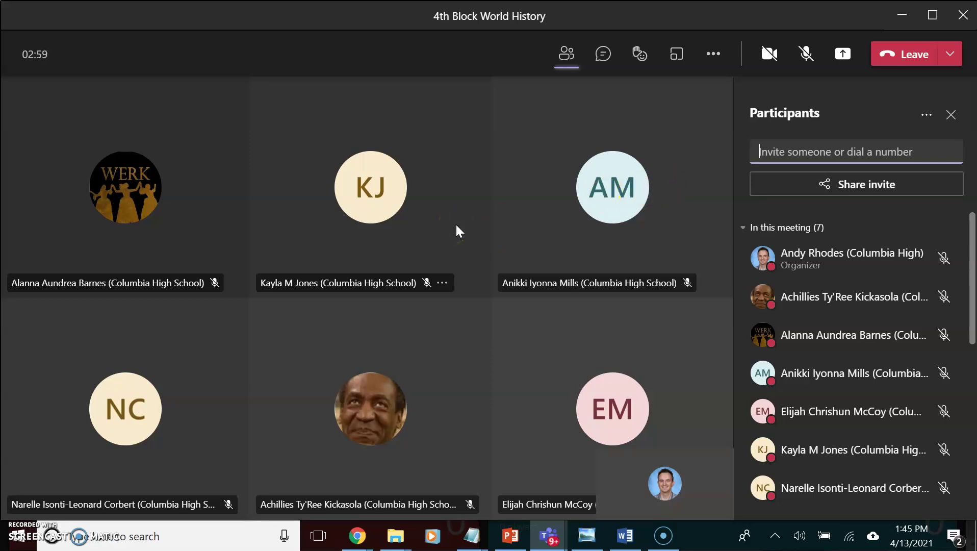
left_click(523, 240)
- Switch to the Chrome window with the empty new tab and open vocabulary.com
key("alt+Tab")
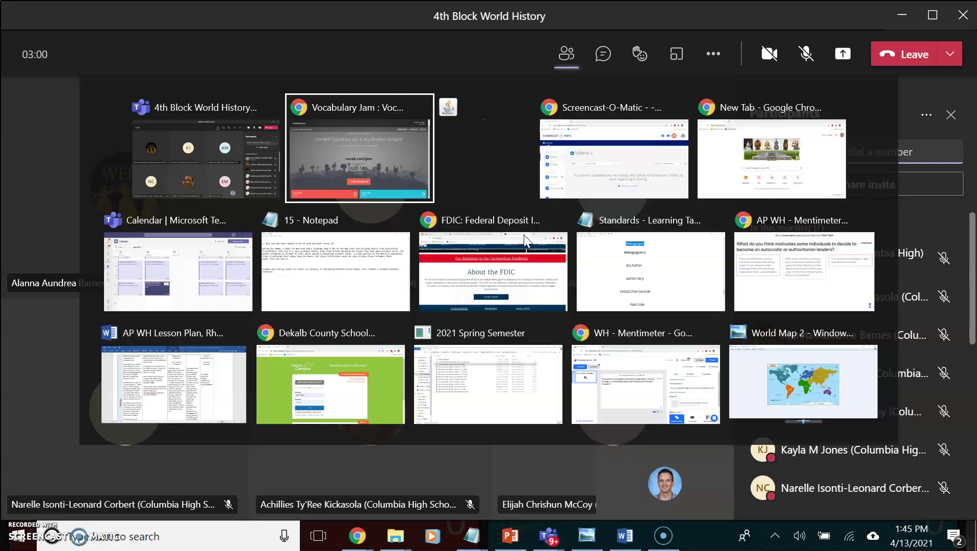
key("alt+Tab")
key("alt+Tab")
key("alt+Tab")
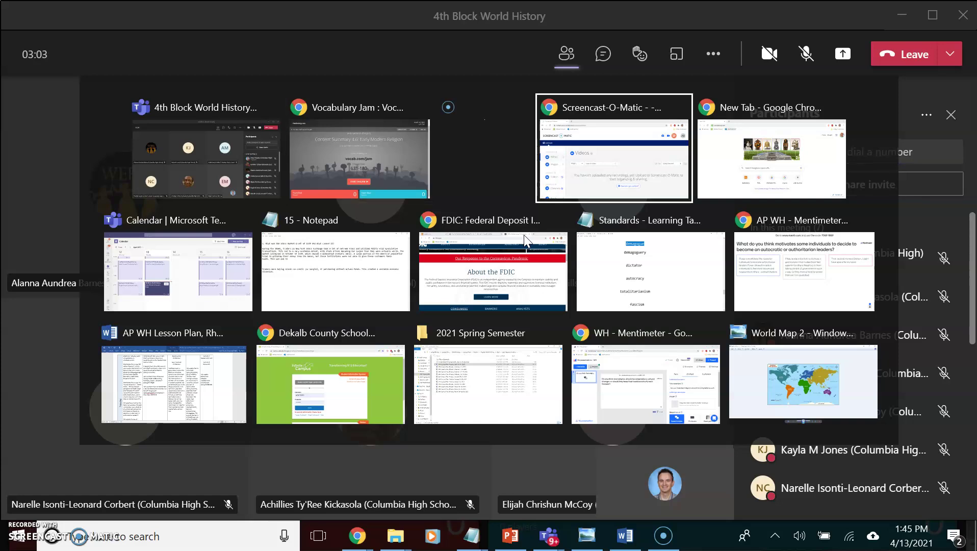
type("voc")
left_click(192, 40)
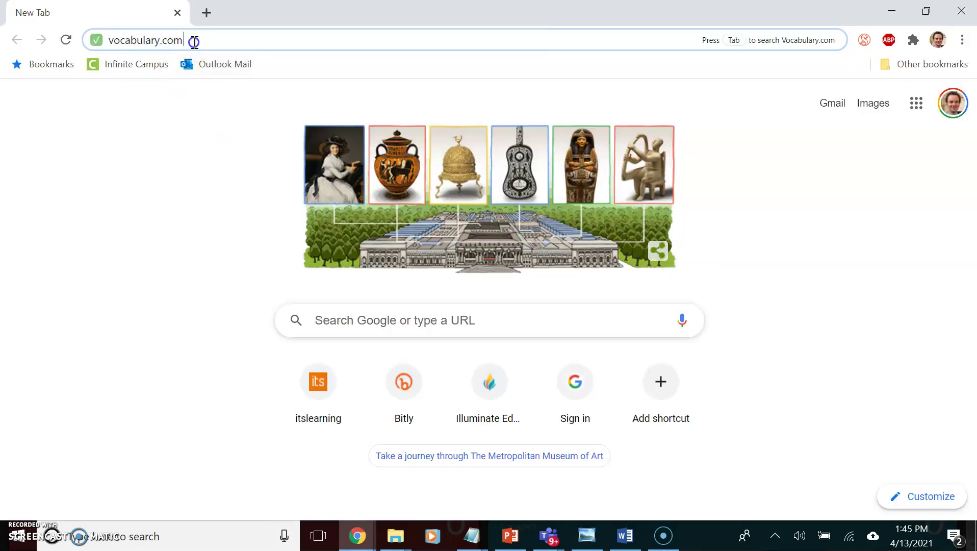
key("Return")
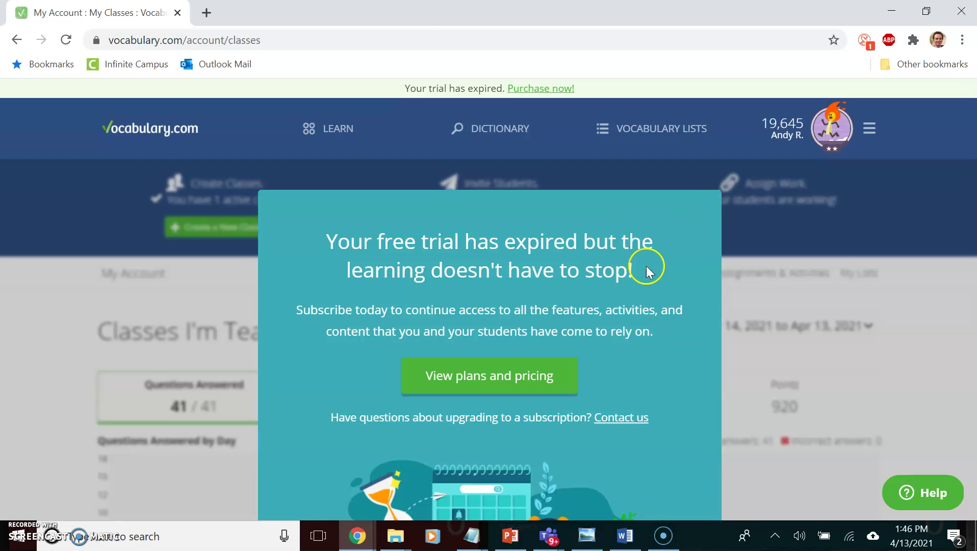
- Open the account's Assignments & Activities page and go from there to finding a vocabulary list
left_click(871, 134)
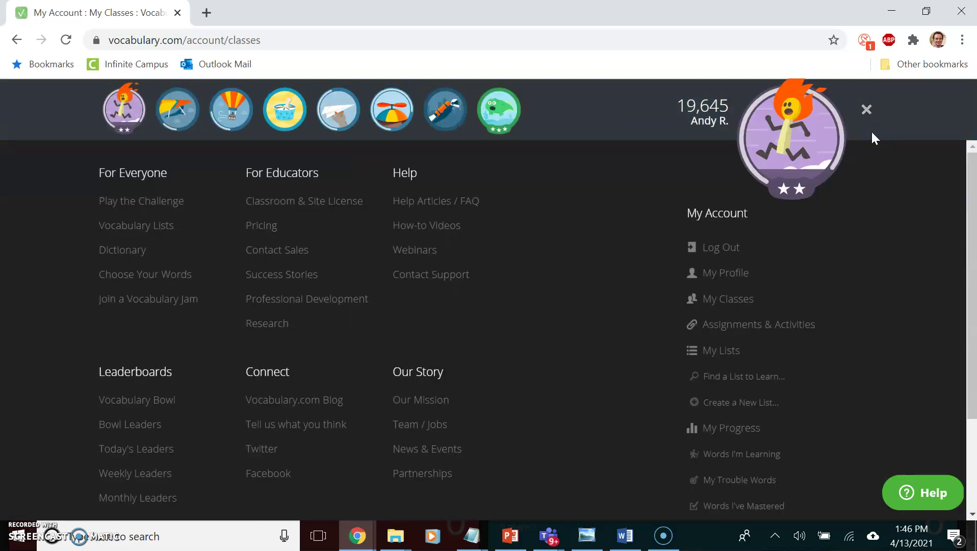
left_click(769, 327)
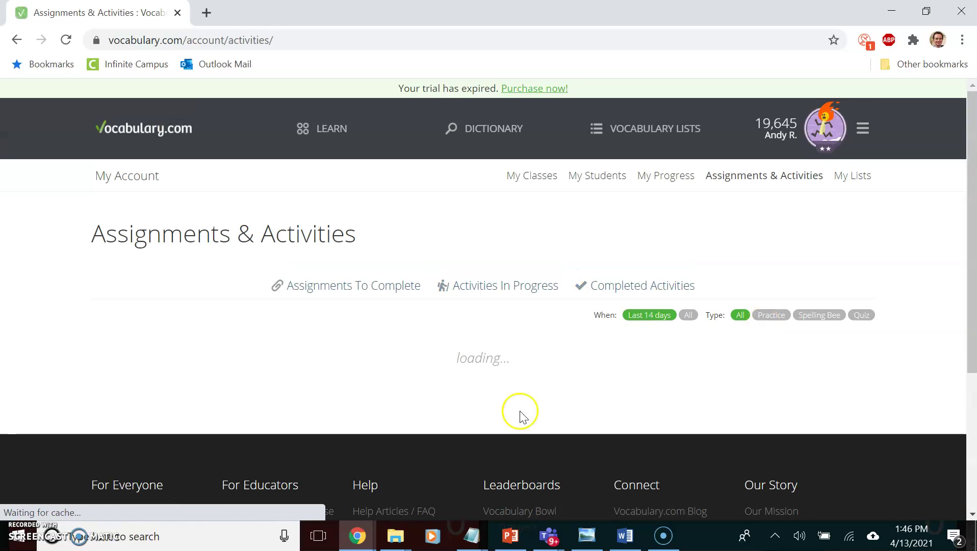
left_click_drag(399, 394, 621, 382)
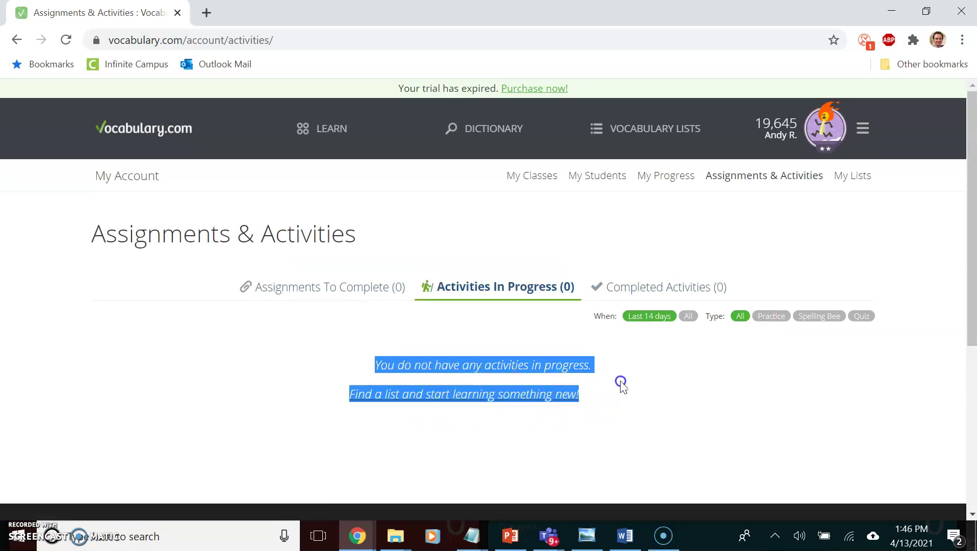
left_click(505, 368)
left_click(507, 399)
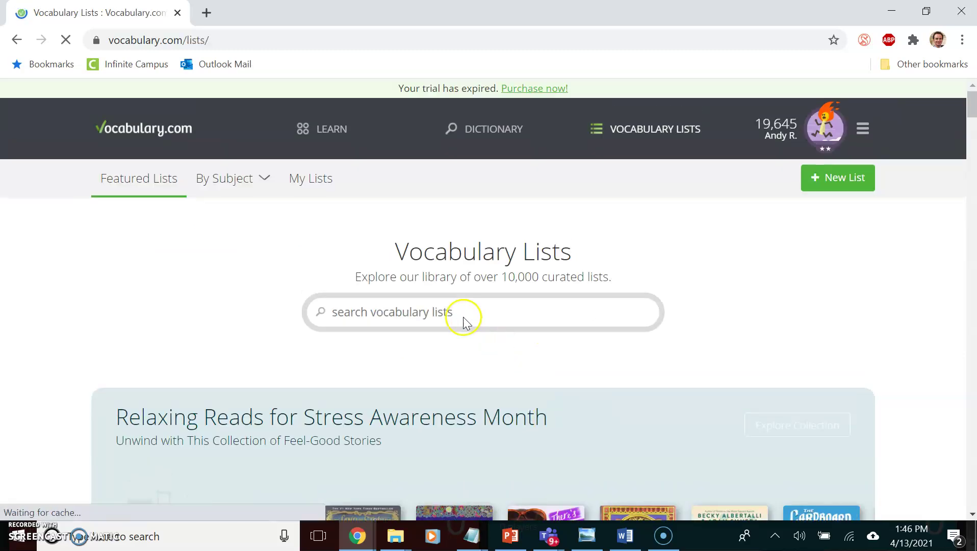
- Search the vocabulary lists for "moby dick"
left_click(463, 318)
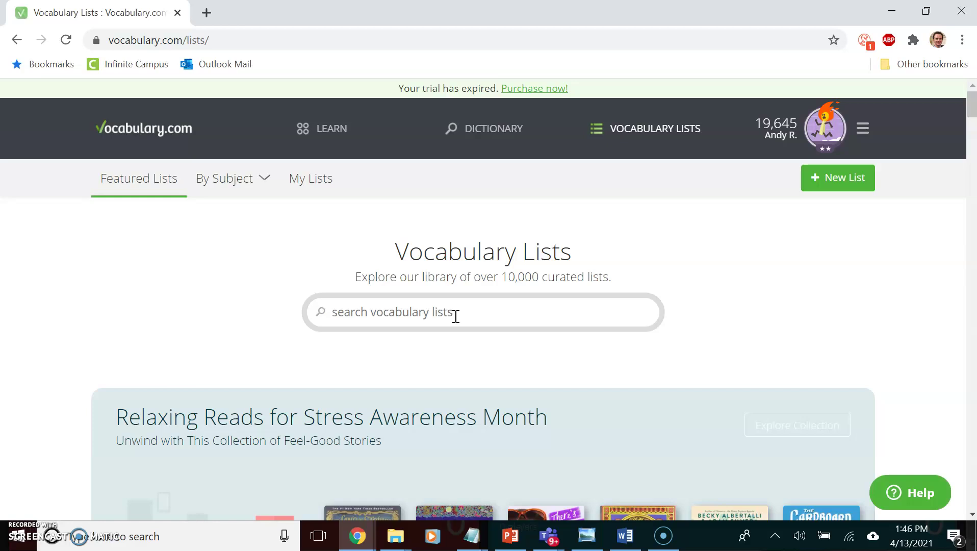
type("m")
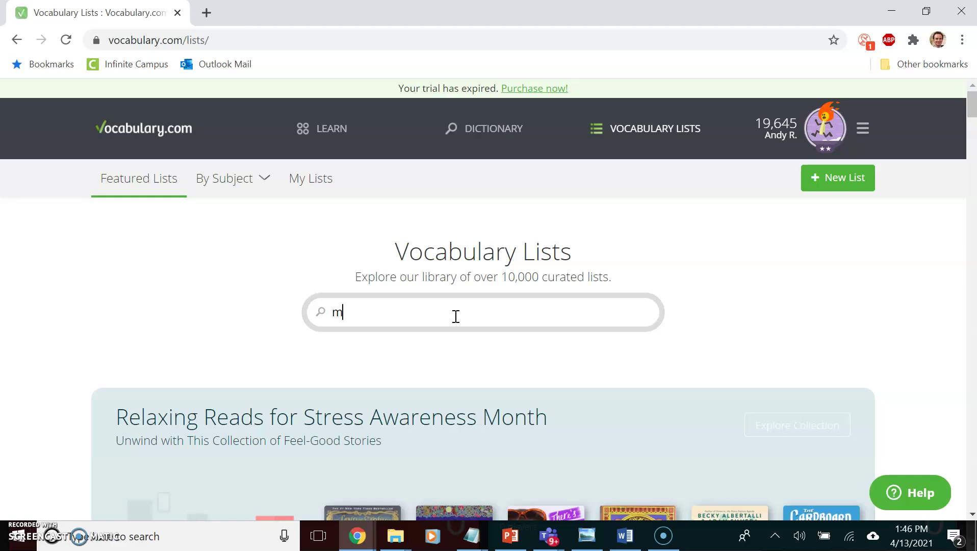
type("oby dick")
key("Return")
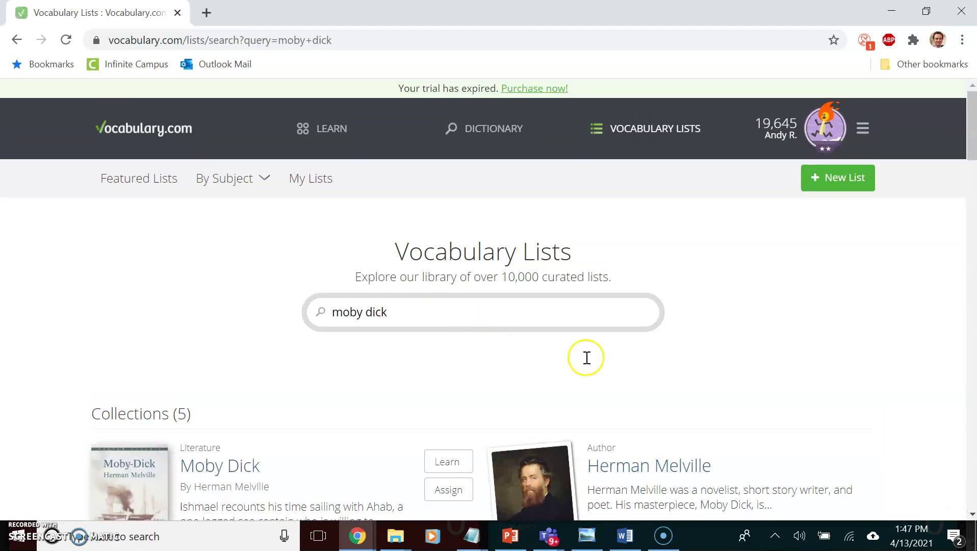
mouse_move(969, 165)
left_mouse_down()
mouse_move(972, 204)
mouse_move(972, 154)
left_mouse_up()
- Search the vocabulary lists for "world history" and expand the results to show more collections
left_click_drag(427, 311, 301, 318)
type("world history")
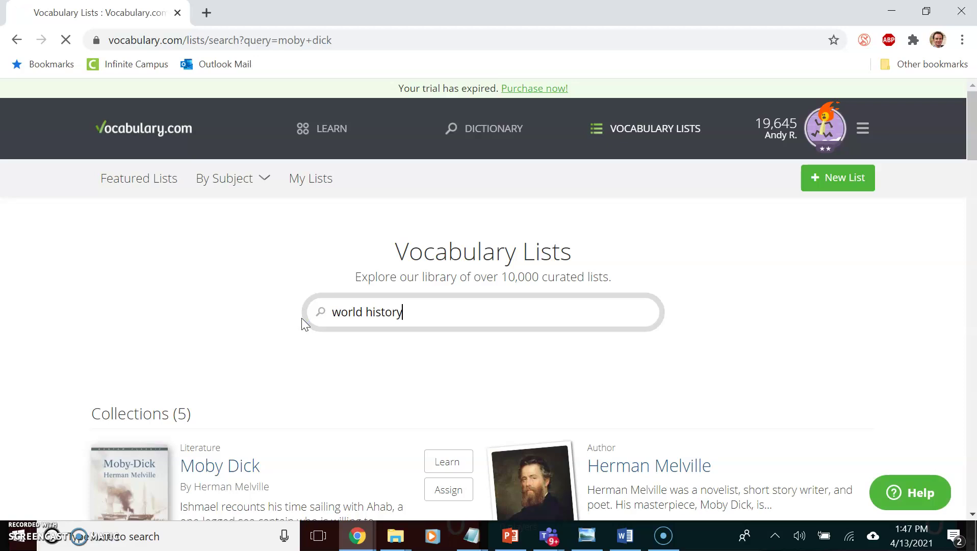
key("Return")
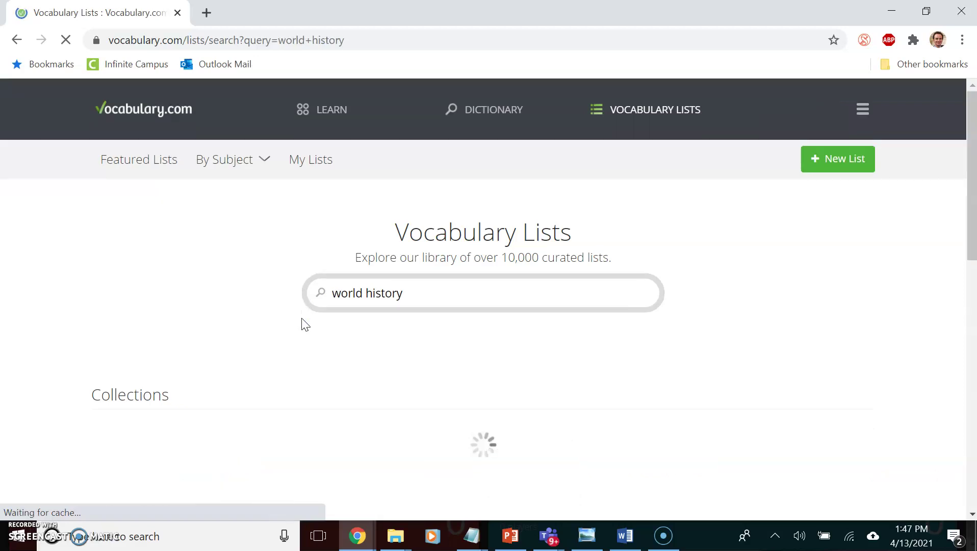
left_click_drag(973, 163, 973, 214)
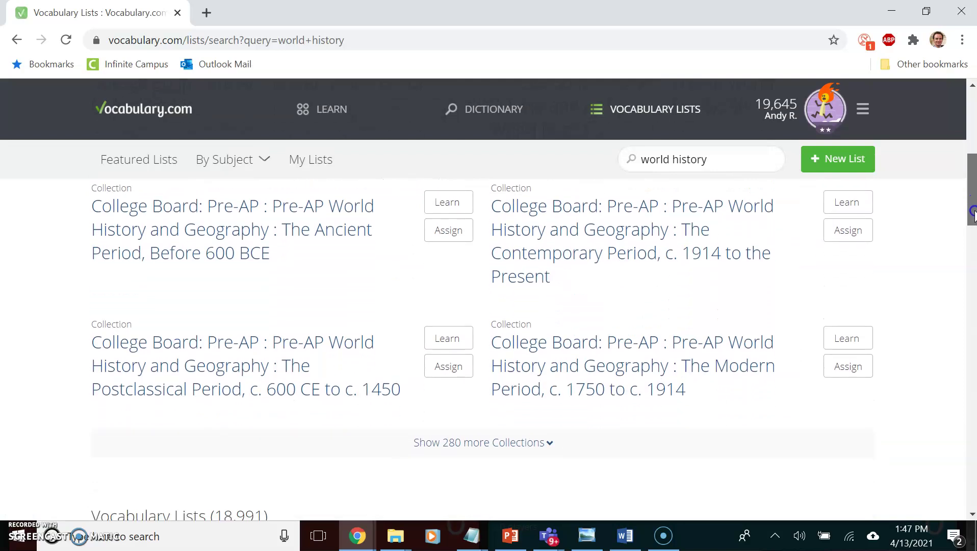
left_click(494, 445)
left_click_drag(973, 181, 973, 183)
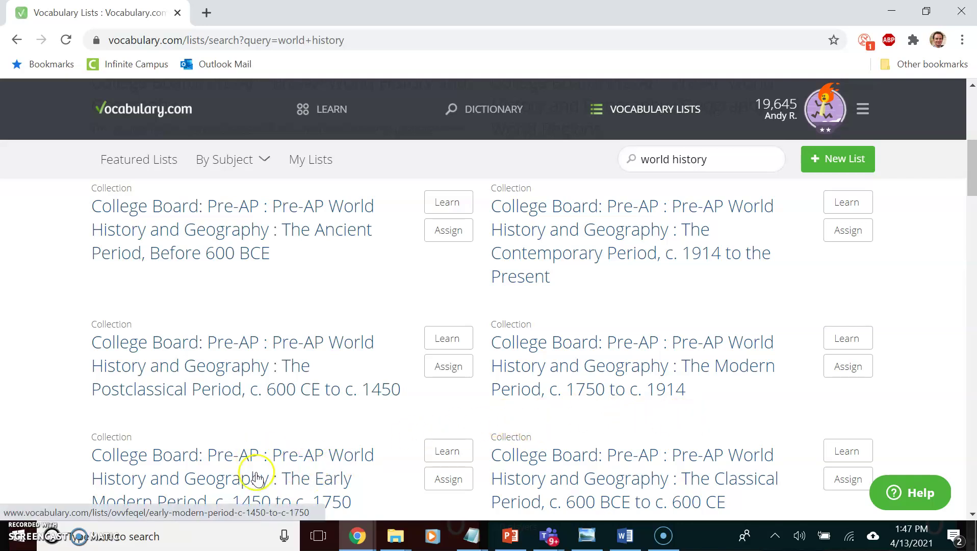
- Open the Pre-AP World History and Geography collection "The Early Modern Period, c. 1450 to c. 1750"
left_click_drag(246, 427, 271, 474)
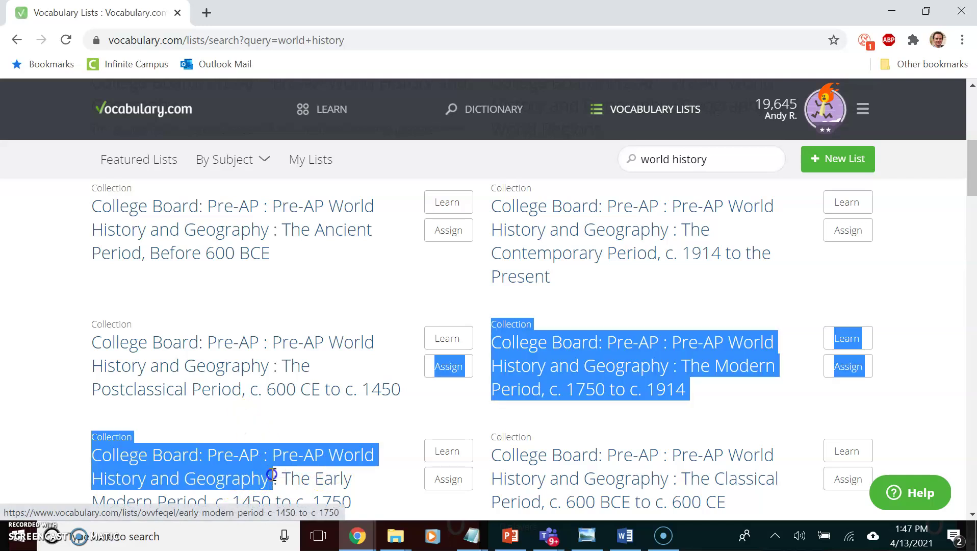
left_click_drag(159, 425, 207, 476)
left_click(207, 477)
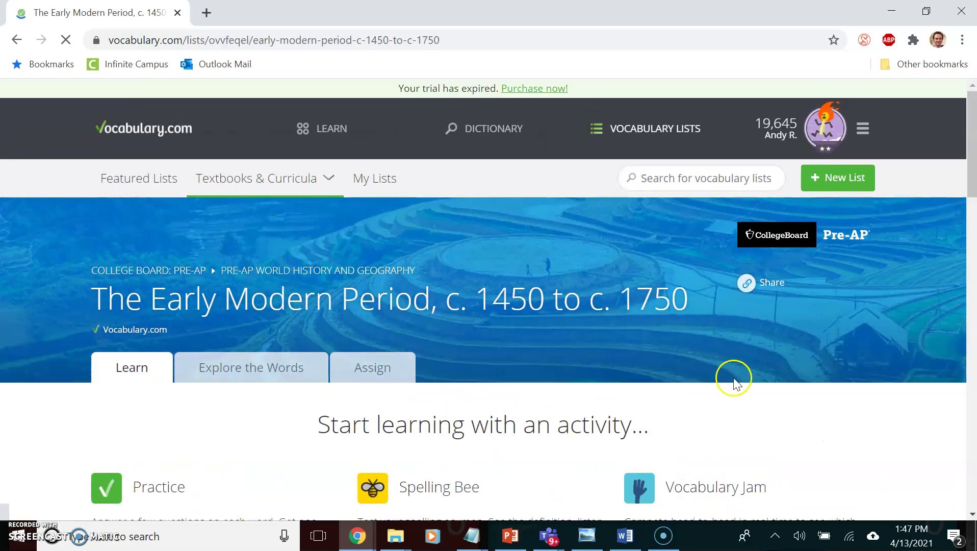
- Open the list "Content Summary 4.6: Early Modern Religion" from the collection
left_click_drag(971, 163, 974, 219)
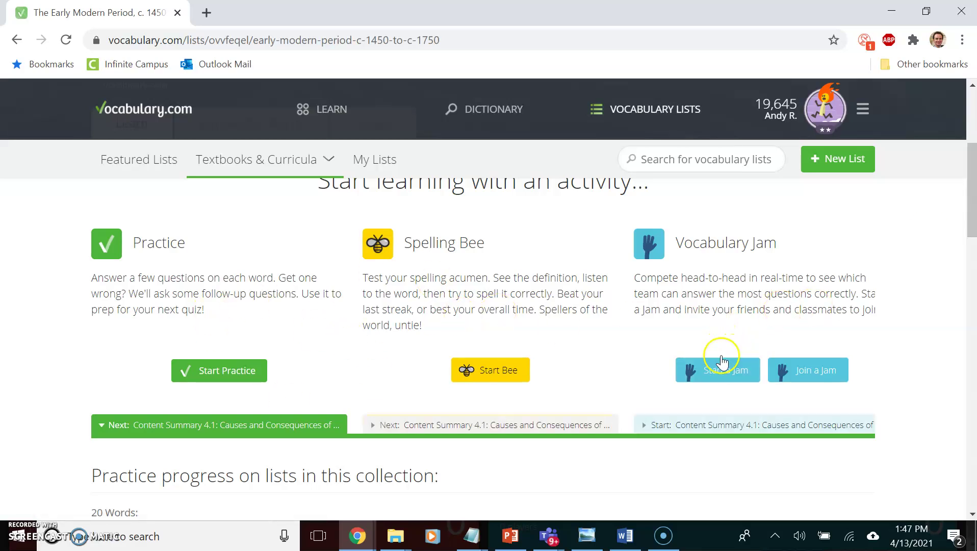
left_click_drag(974, 212, 956, 408)
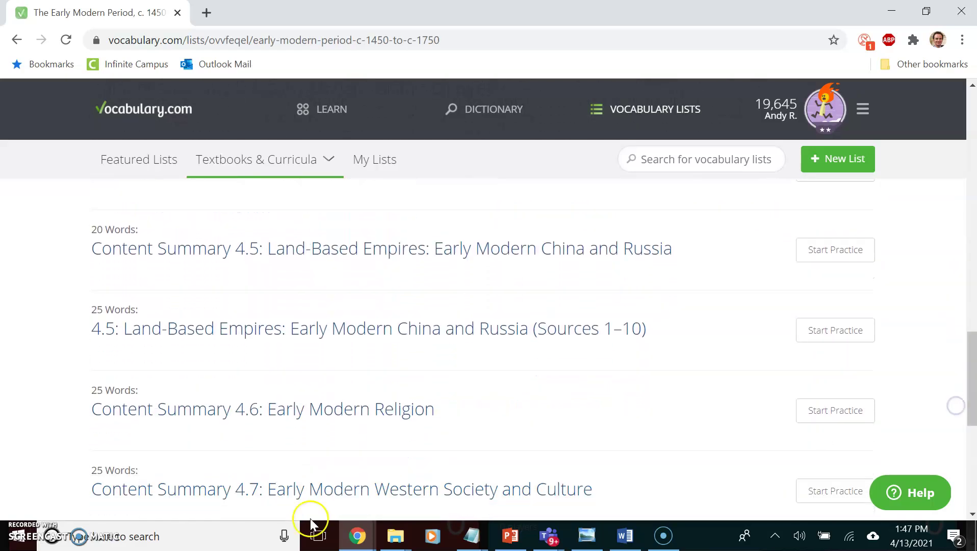
left_click(365, 412)
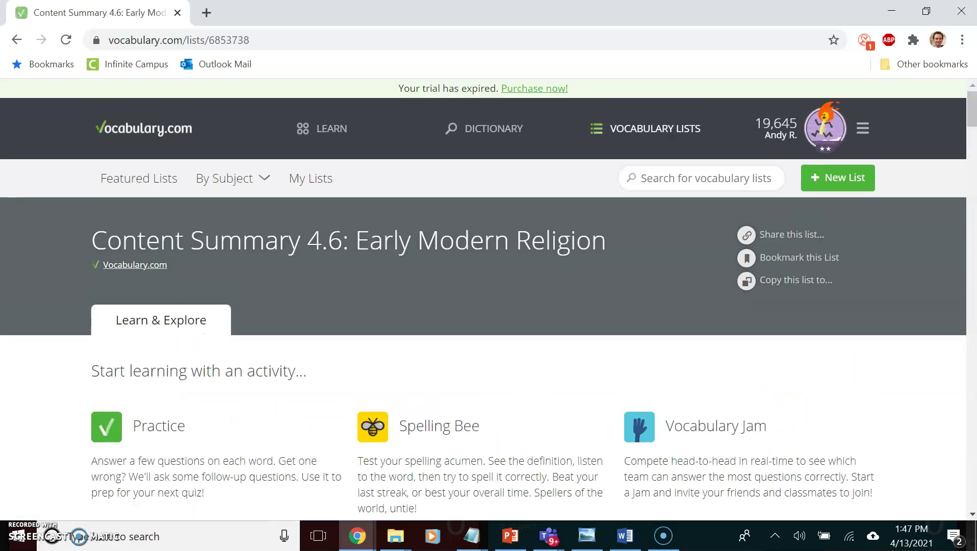
- Start a new Vocabulary Jam from the Early Modern Religion list and set it to 20 questions
left_click_drag(969, 120, 966, 144)
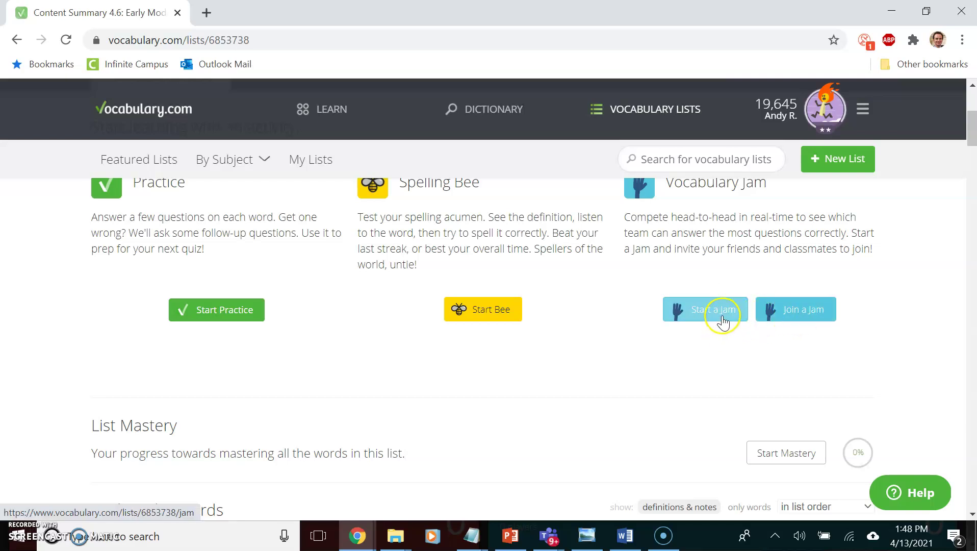
left_click(696, 312)
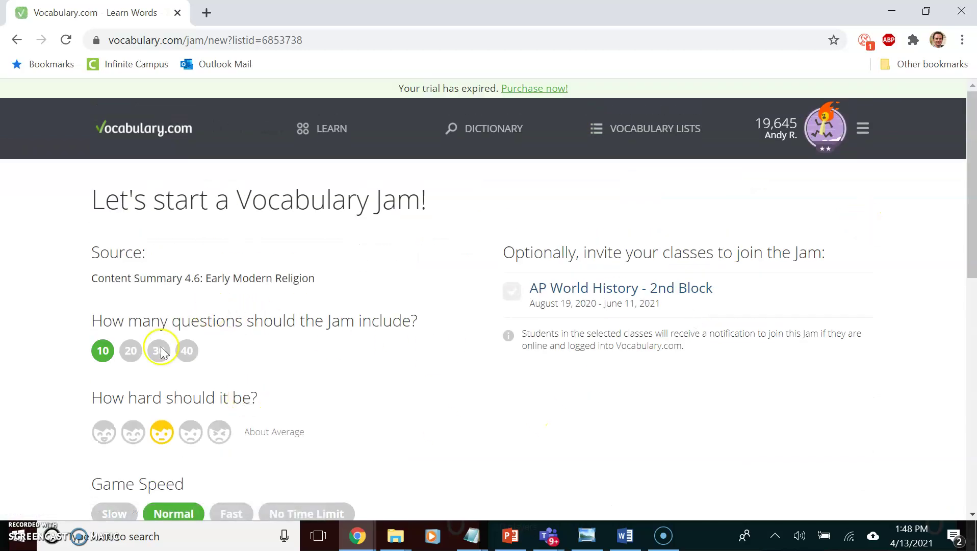
left_click(130, 355)
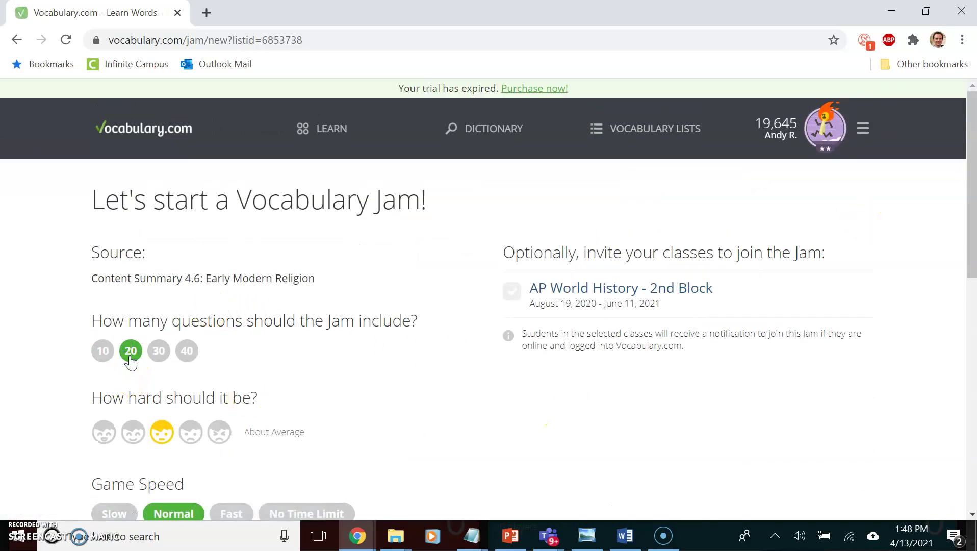
left_click(107, 357)
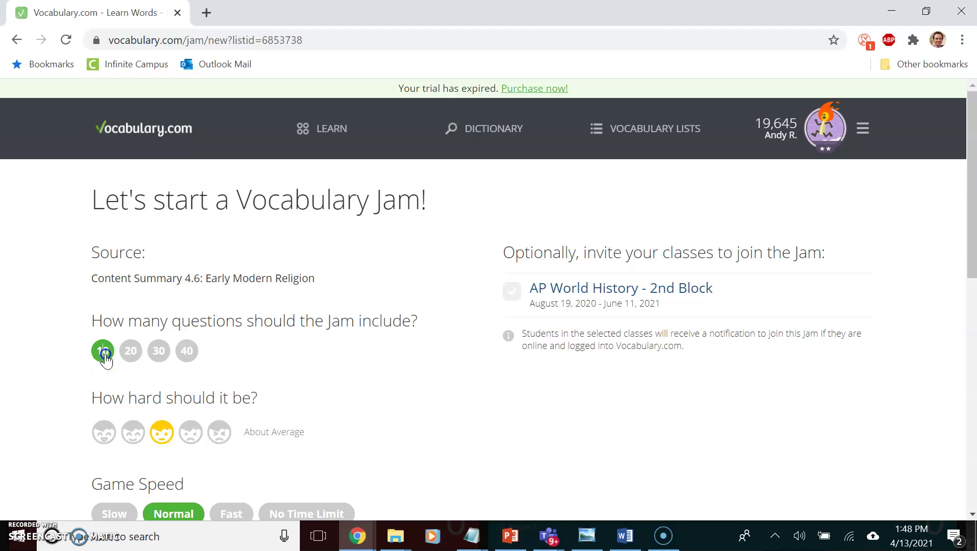
left_click(169, 350)
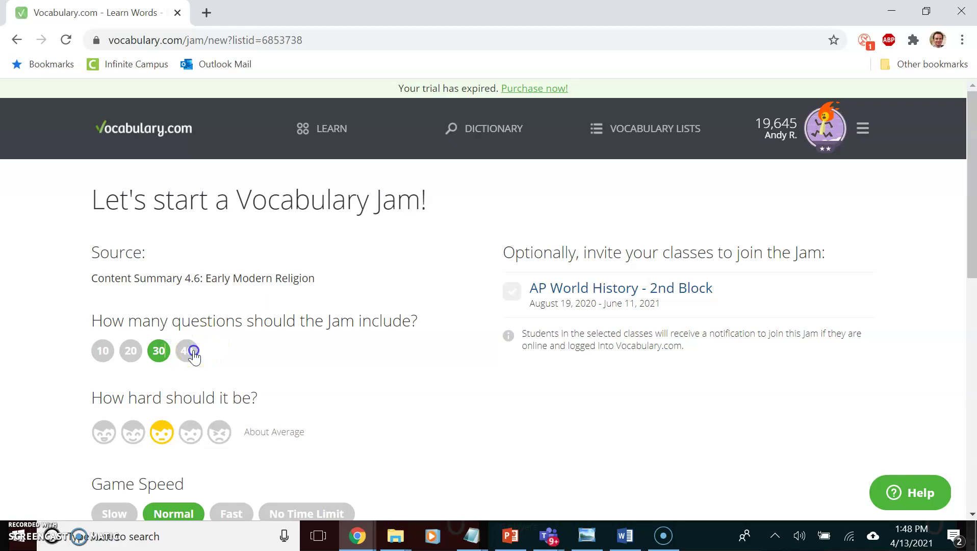
left_click(189, 350)
left_click(130, 351)
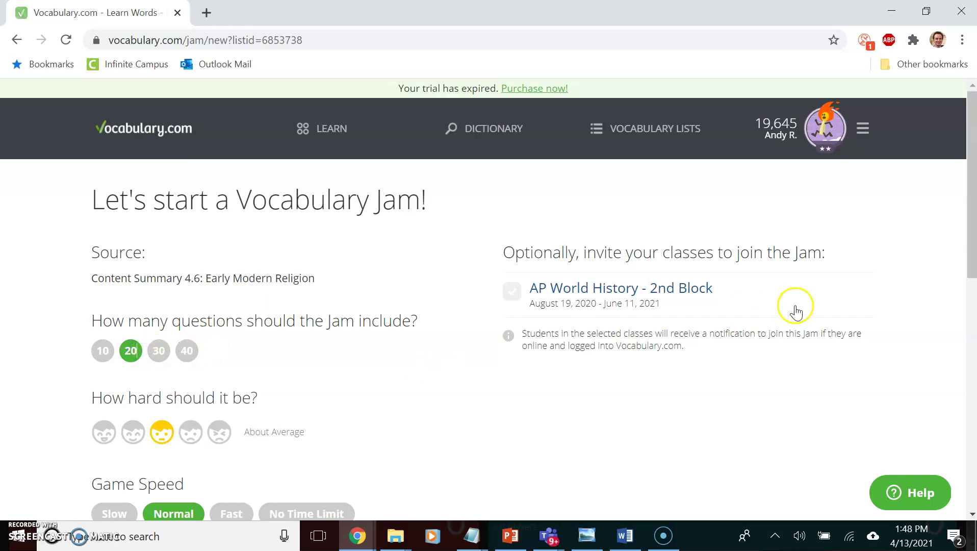
- Check the participant list of the 4th Block World History meeting in Teams, and return to the Jam setup in the browser
left_click_drag(971, 137, 971, 191)
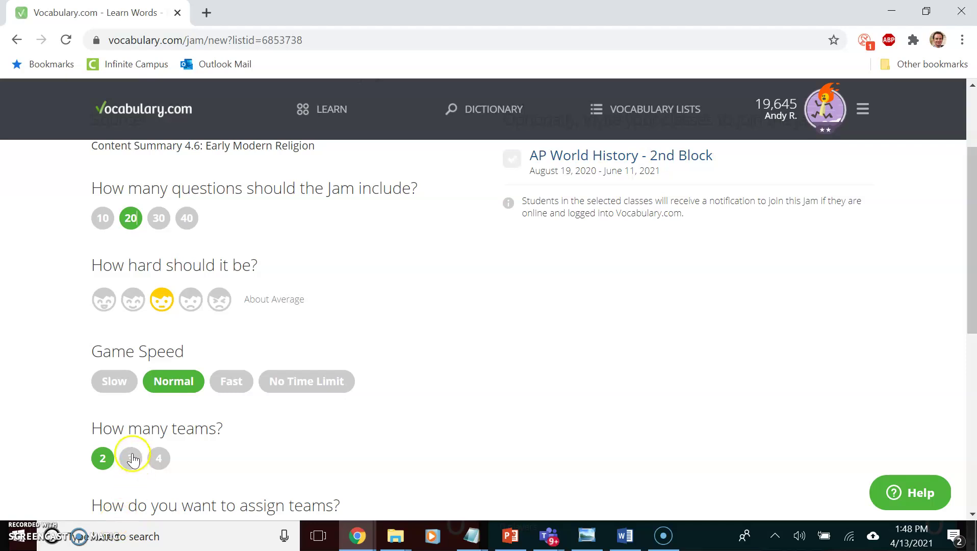
key("alt+Tab")
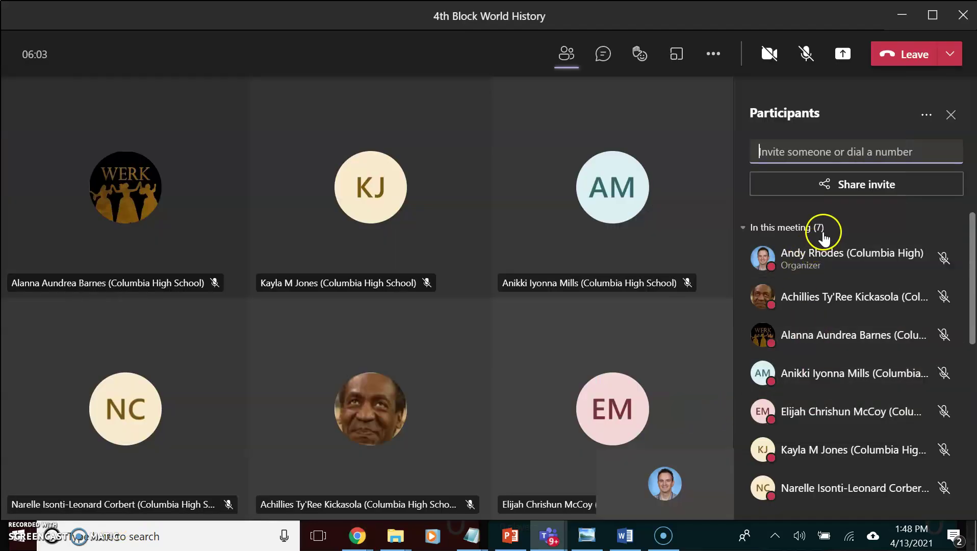
left_click(624, 417)
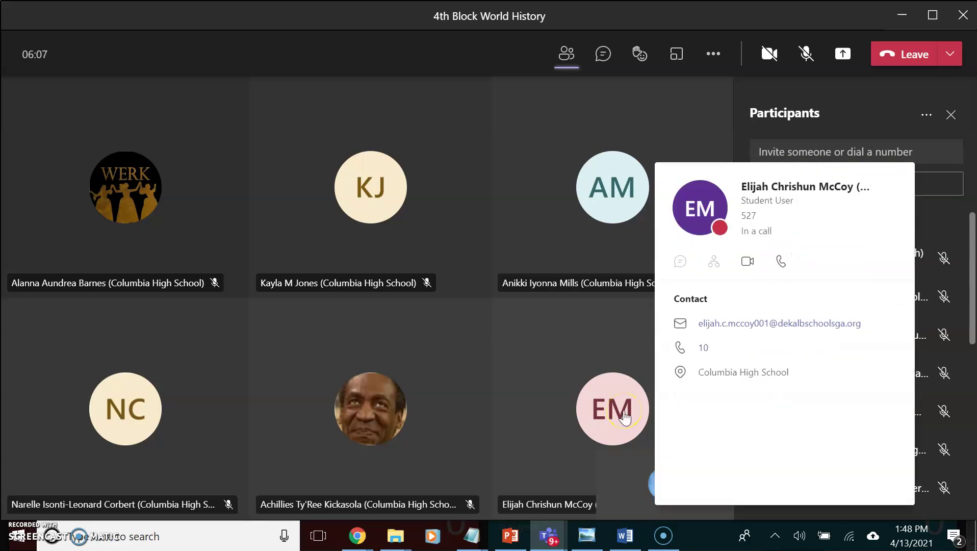
left_click(707, 541)
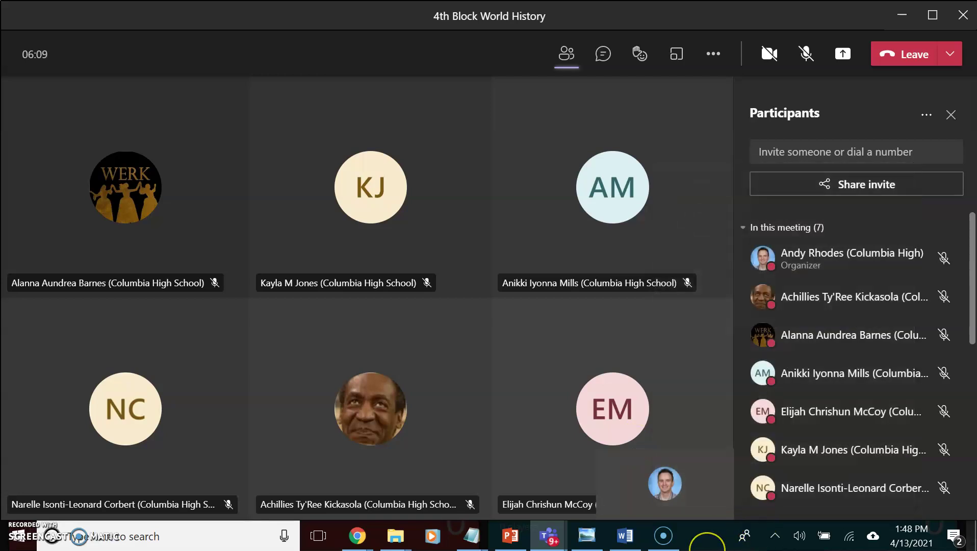
key("alt+Tab")
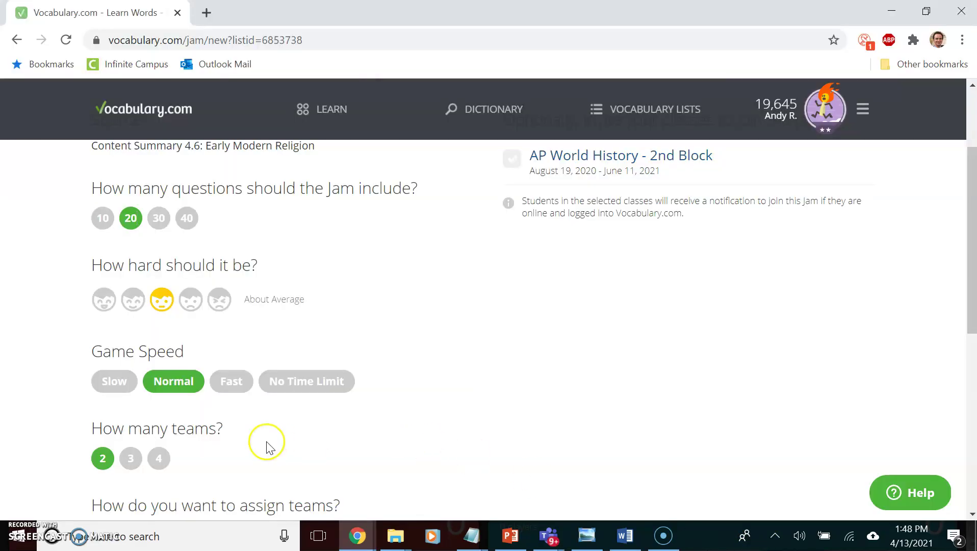
- Set the Jam to 3 teams with random team assignment and create the Jam
left_click(157, 462)
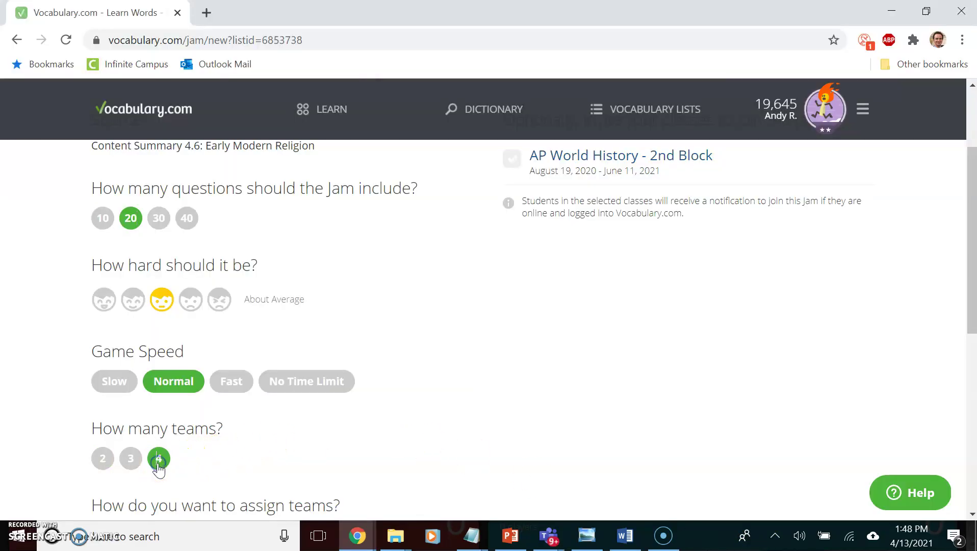
left_click_drag(972, 305, 971, 350)
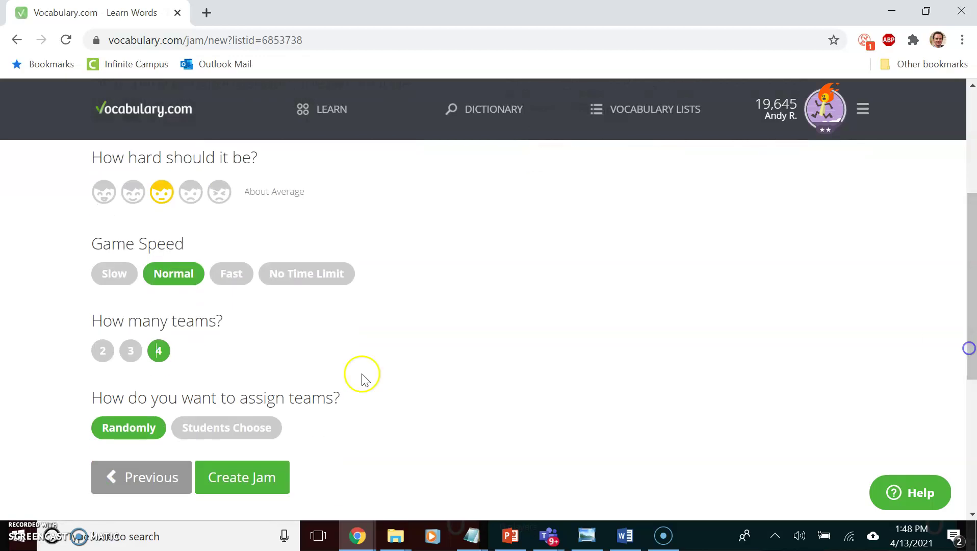
left_click(131, 351)
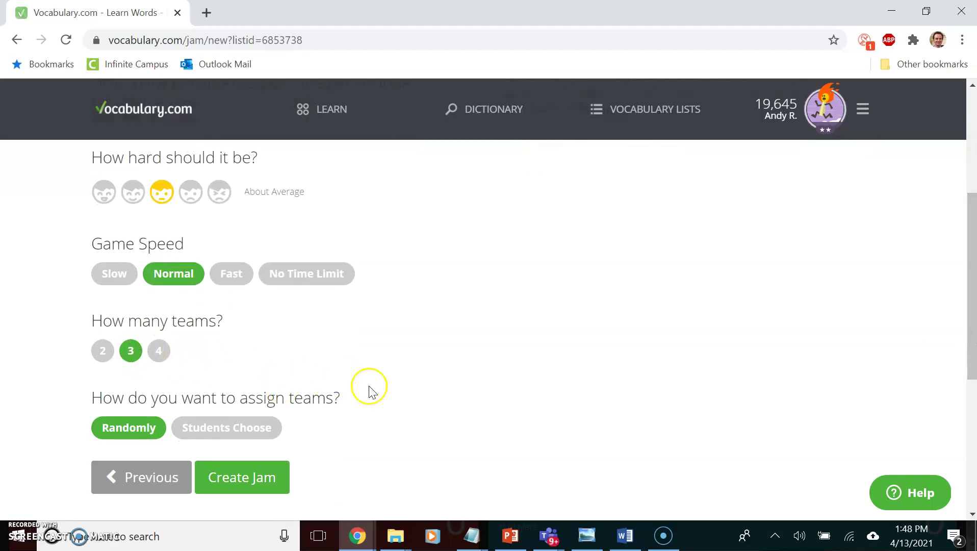
left_click(220, 436)
left_click(145, 436)
left_click(254, 479)
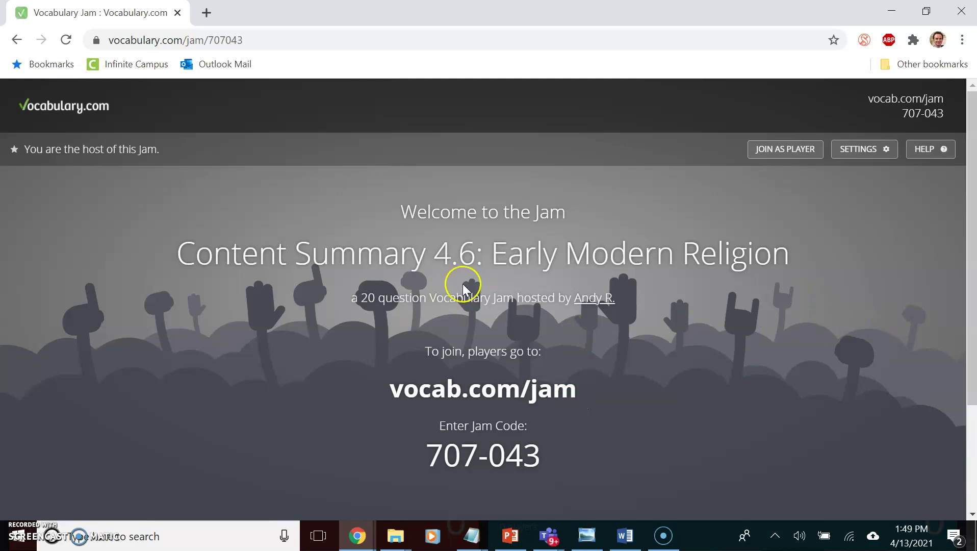
- Switch to the Teams meeting, unmute the microphone and share the Vocabulary Jam browser window
left_click_drag(971, 366, 974, 475)
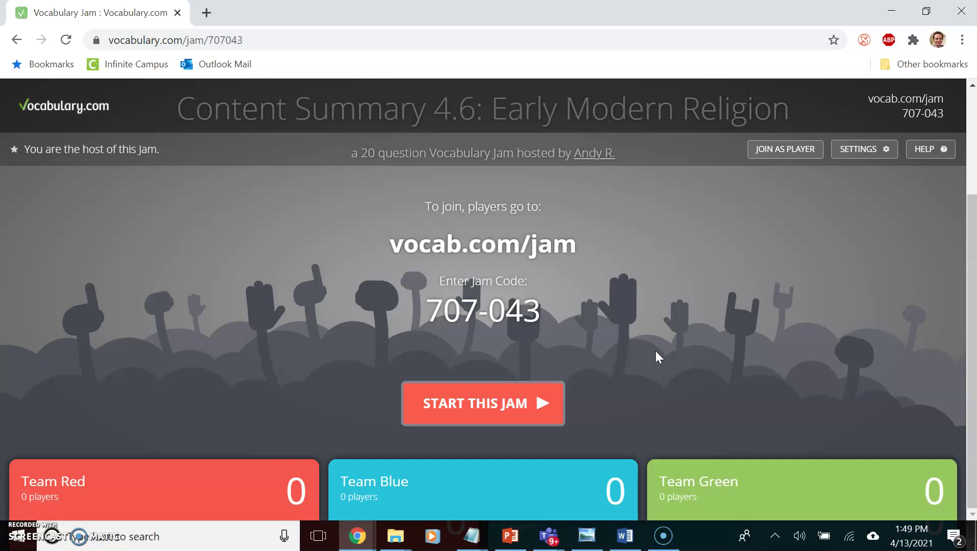
key("alt+Tab")
left_click(805, 53)
left_click(840, 59)
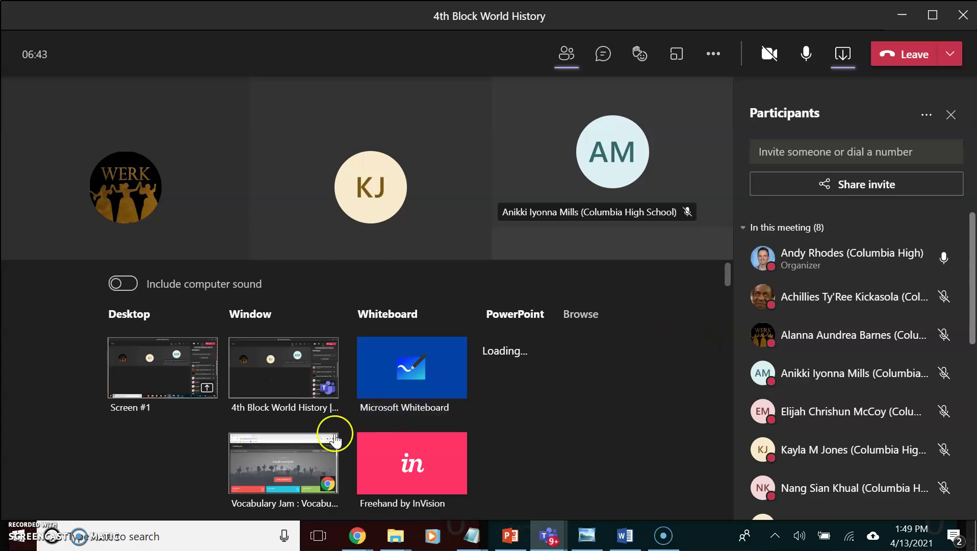
left_click(310, 455)
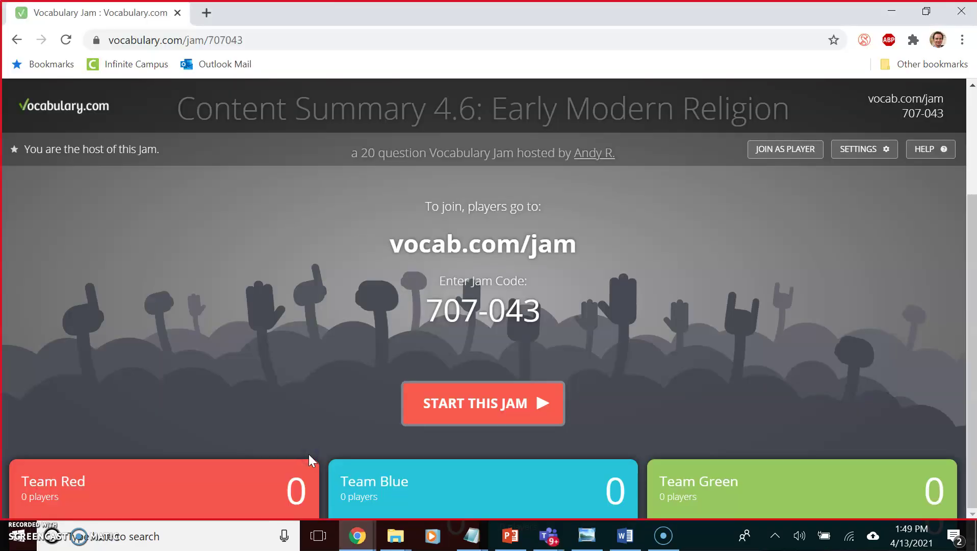
- Show the Jam lobby in full screen and highlight the join address vocab.com/jam and the Jam code for the players
key("F11")
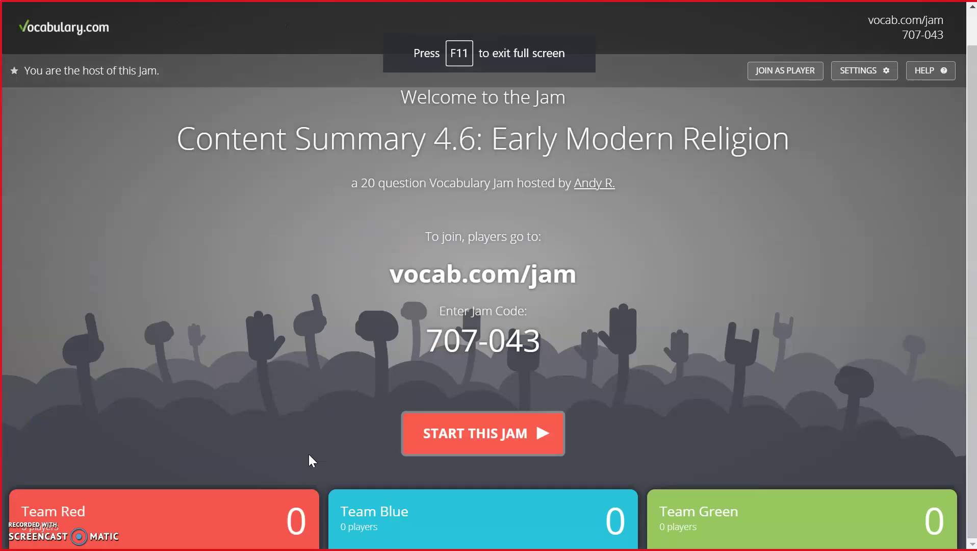
key("alt+Tab")
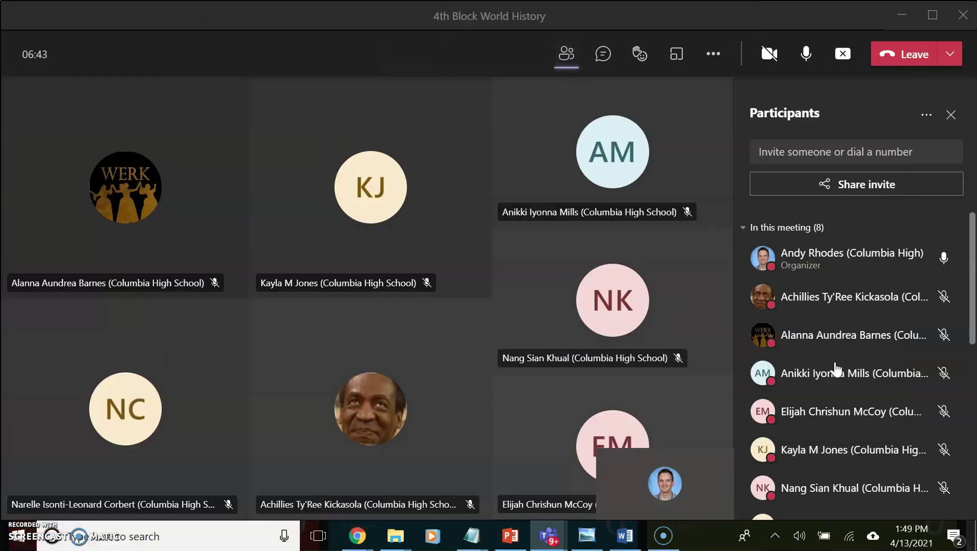
key("alt+Tab")
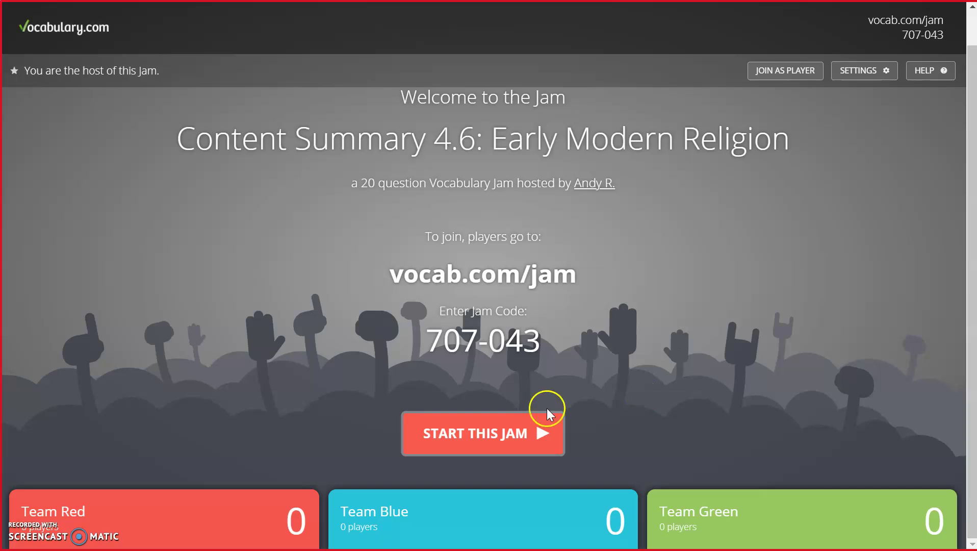
left_click_drag(539, 336, 392, 282)
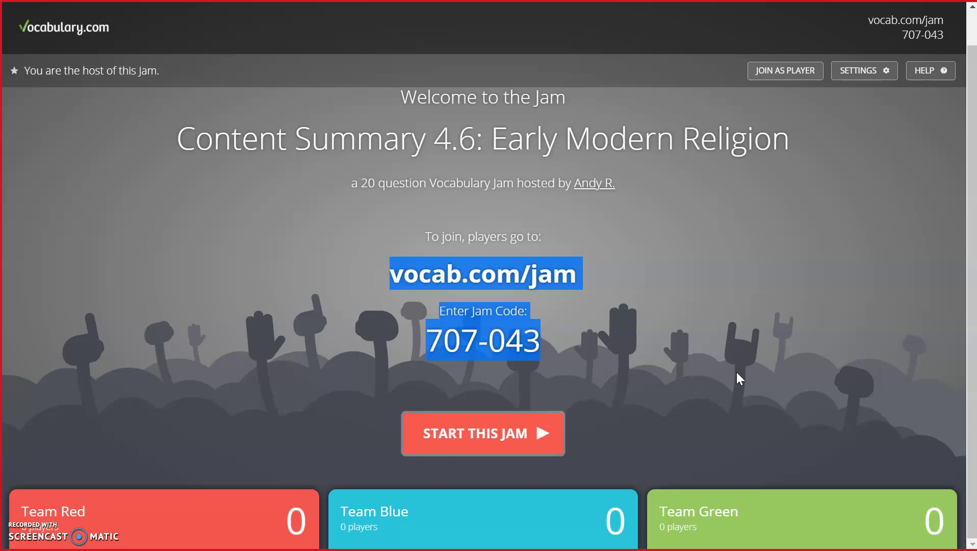
left_click_drag(870, 20, 949, 29)
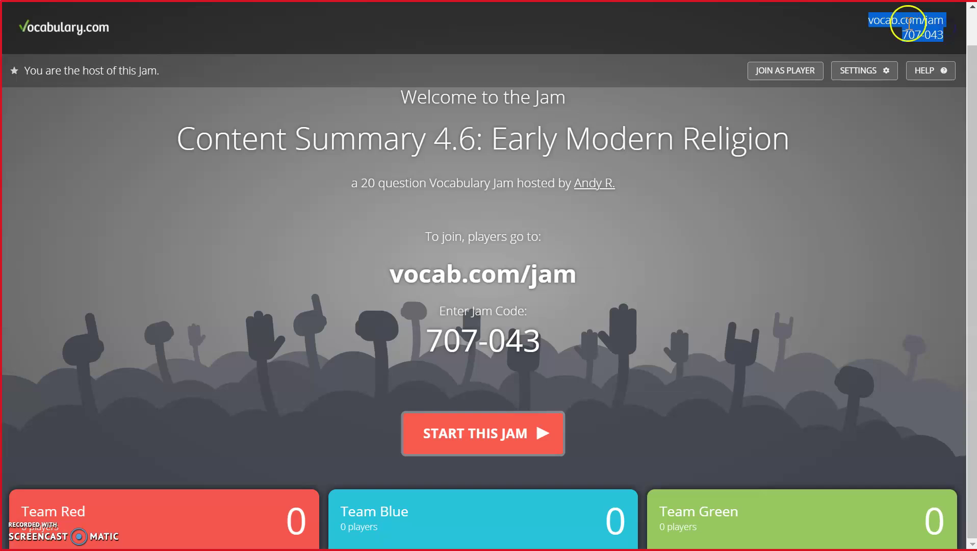
left_click_drag(543, 349, 393, 276)
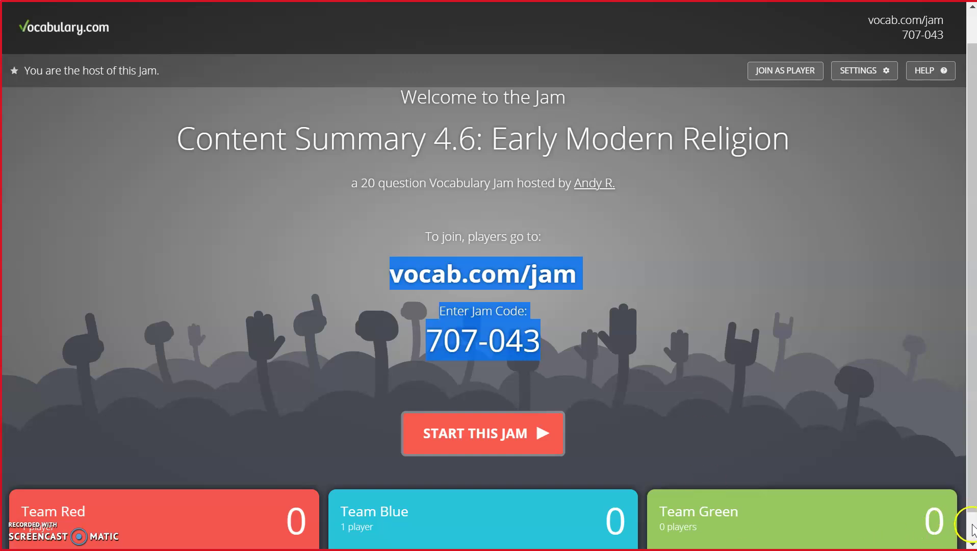
- Look over the players on the three teams and start the Jam
left_click(972, 528)
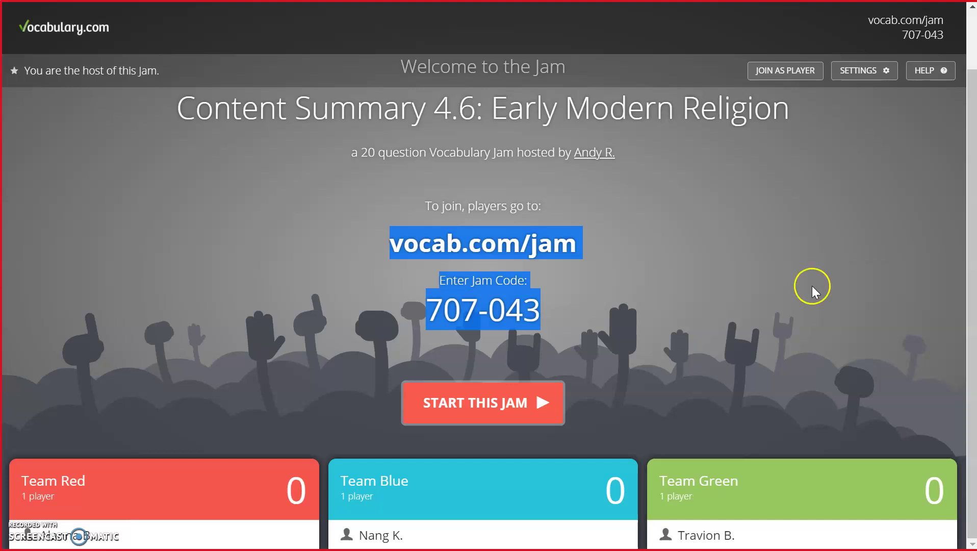
left_click(493, 413)
left_click(480, 416)
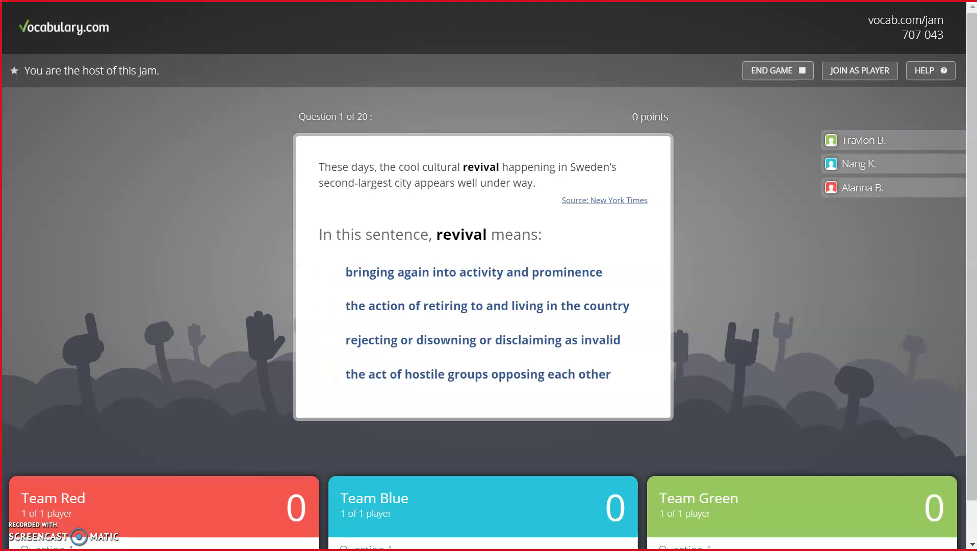
- Review the answers and team scores for the first three questions, highlight the definition of "revival", and end the game
scroll(879, 324, "down", 1)
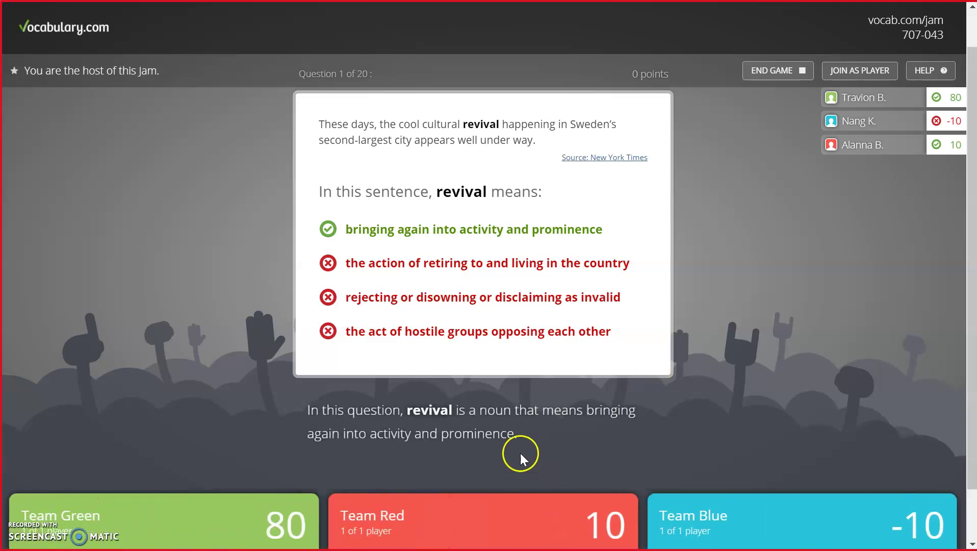
left_click_drag(522, 435, 306, 412)
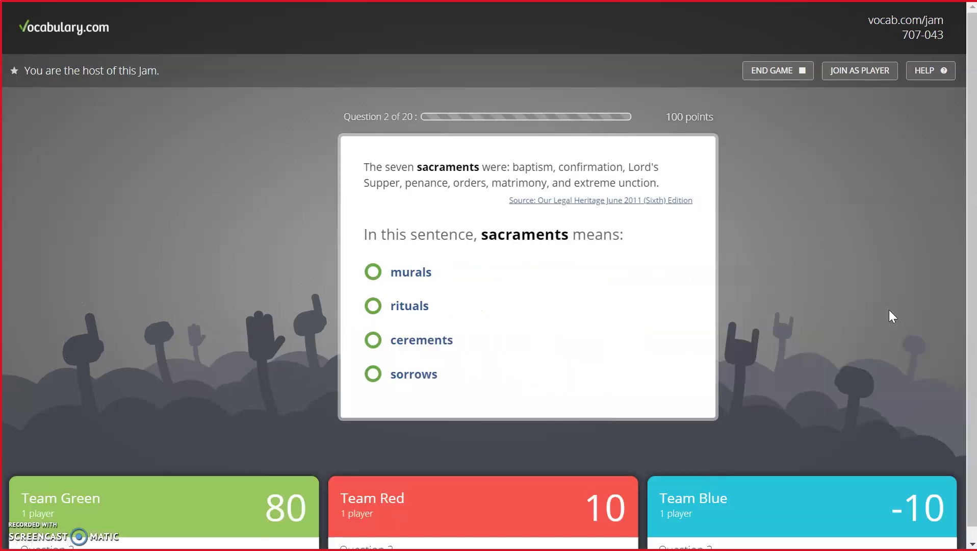
scroll(964, 375, "down", 1)
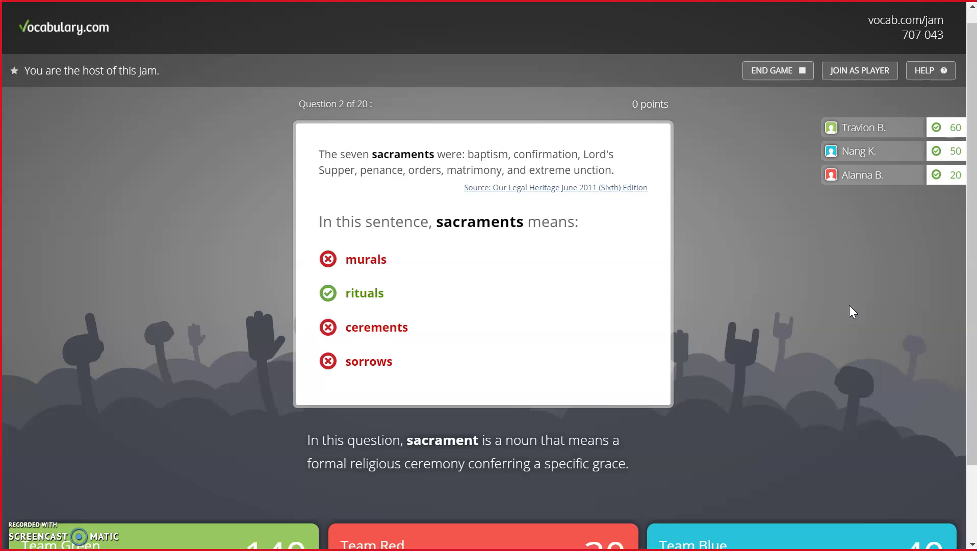
left_click(974, 375)
left_click(971, 487)
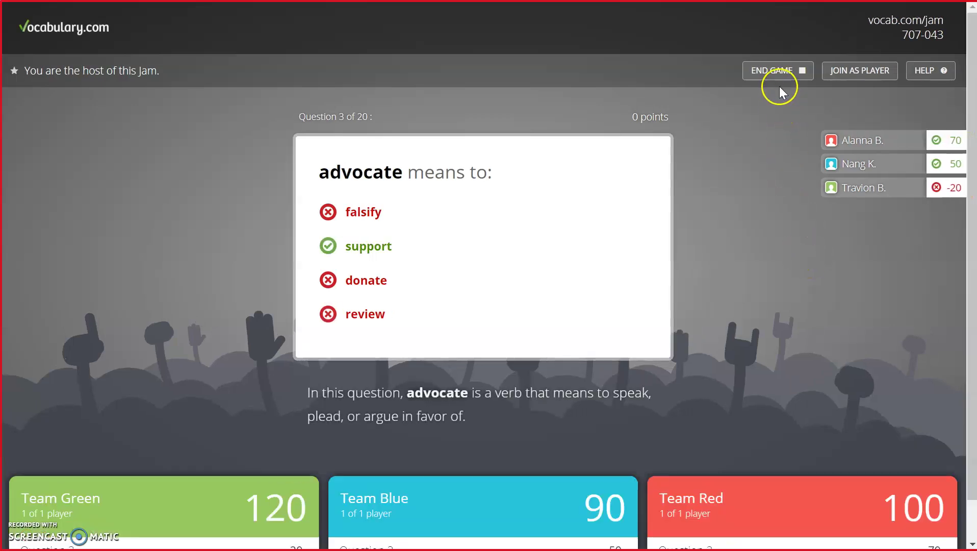
left_click(779, 76)
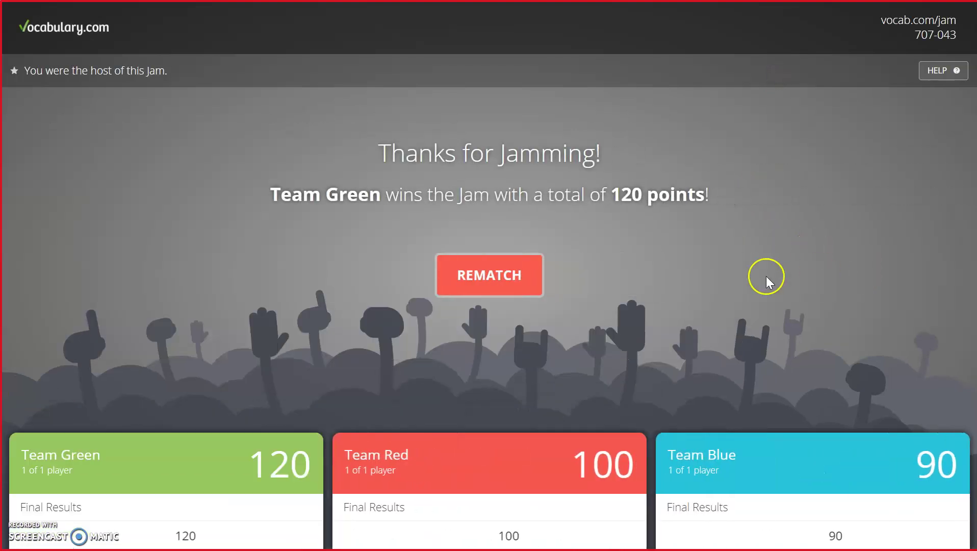